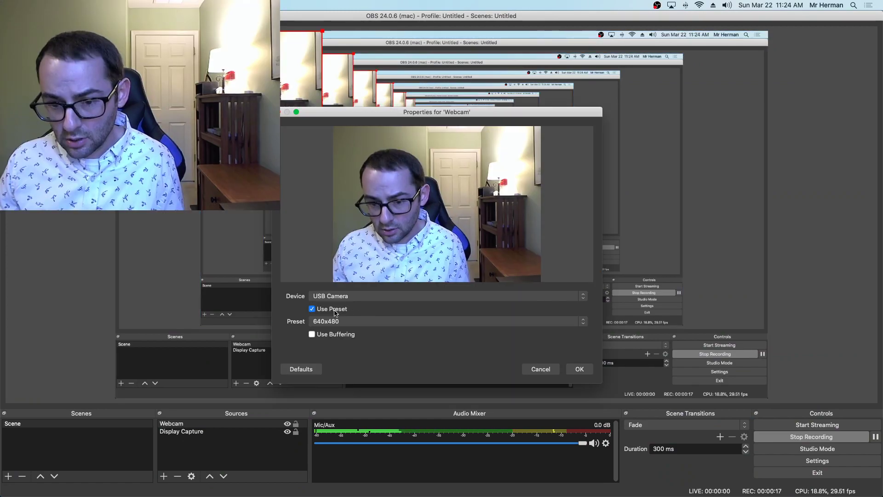
- Change the Webcam resolution preset from 640x480 to 352x288, then to 320x240
click(445, 322)
click(330, 330)
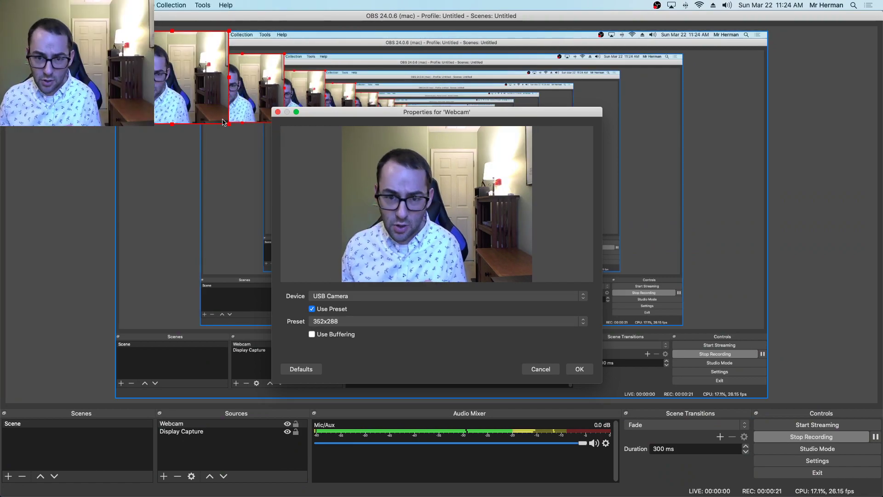
click(361, 321)
click(330, 330)
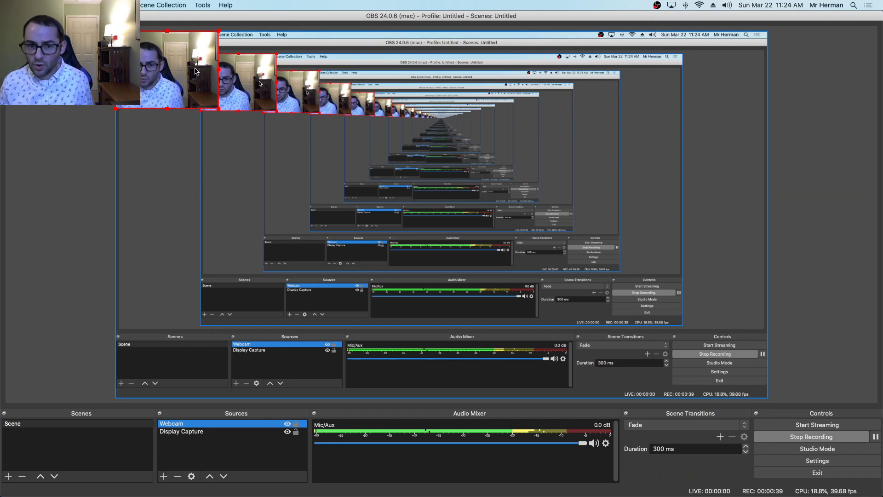
- Launch Chrome from Spotlight and switch to the 'Chemcatalyst 28.5 - YouTube' tab
key(super+space)
text(safari)
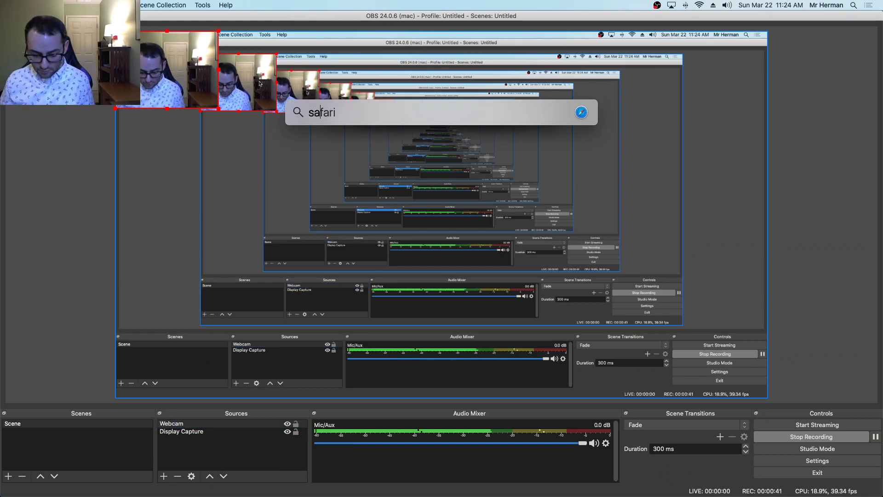
key(Return)
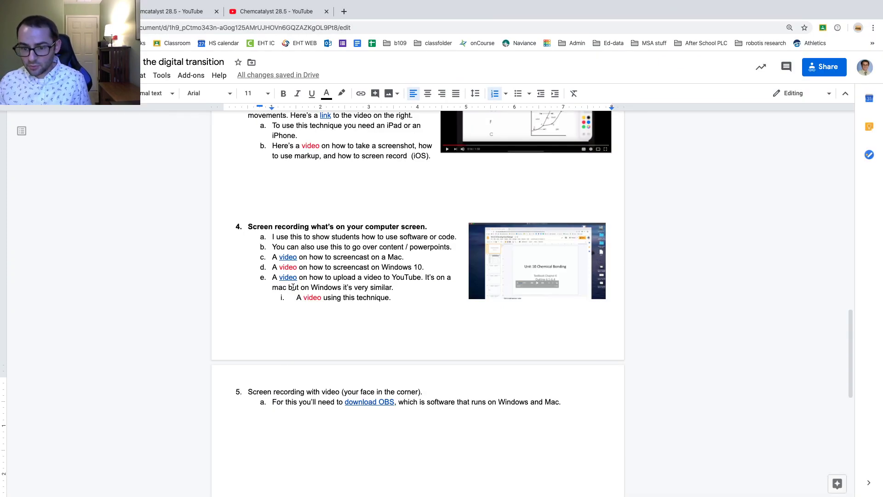
drag(850, 330, 855, 442)
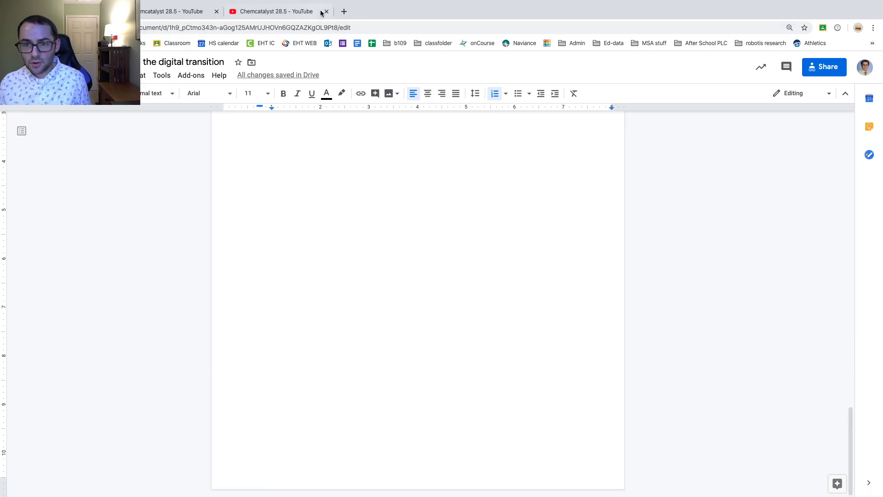
click(276, 11)
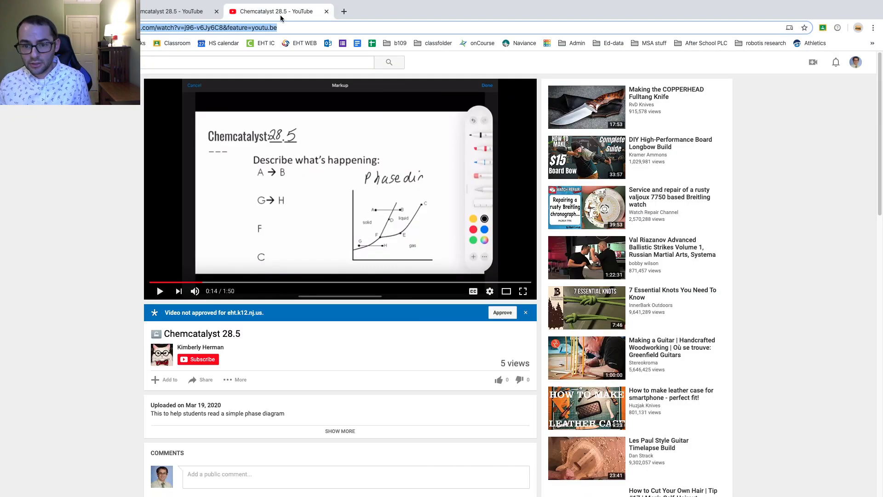